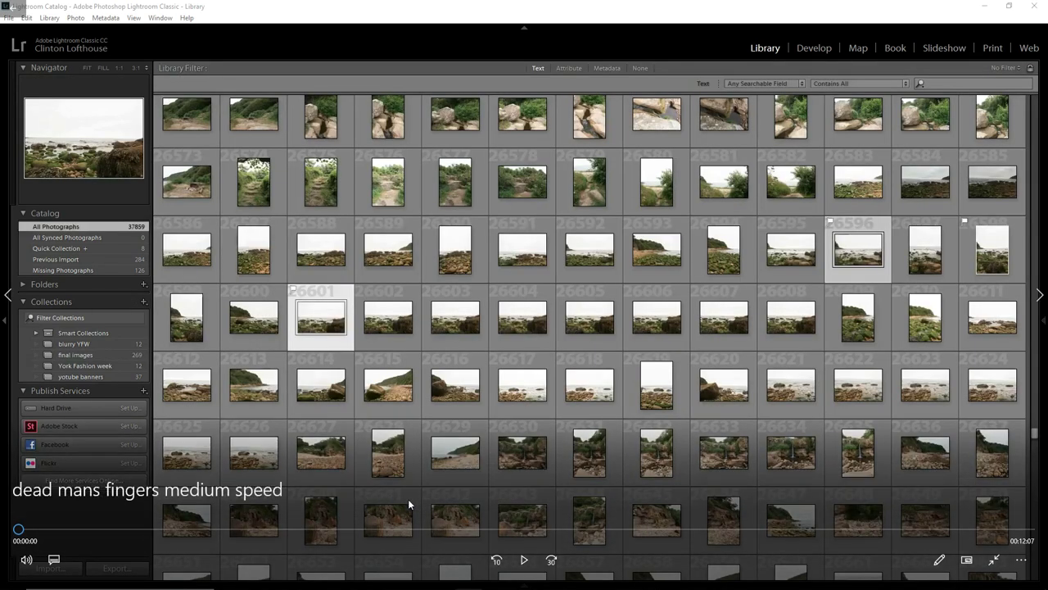
# - Start the speed-edit tutorial video playing
pyautogui.click(529, 570)
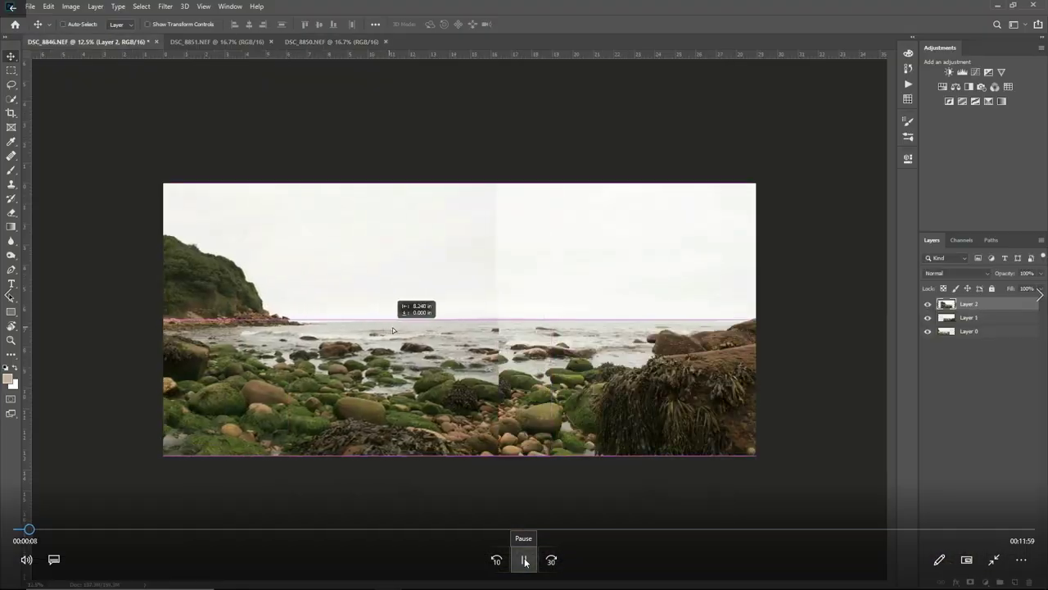
# - Pause the tutorial briefly during the panorama blend, then resume playback
pyautogui.click(525, 562)
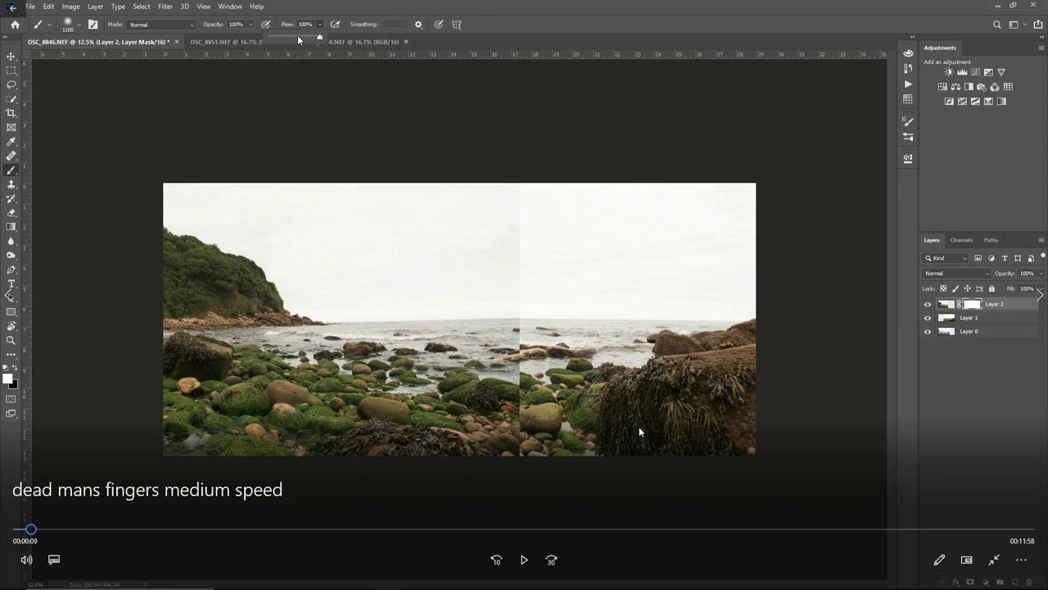
pyautogui.click(524, 560)
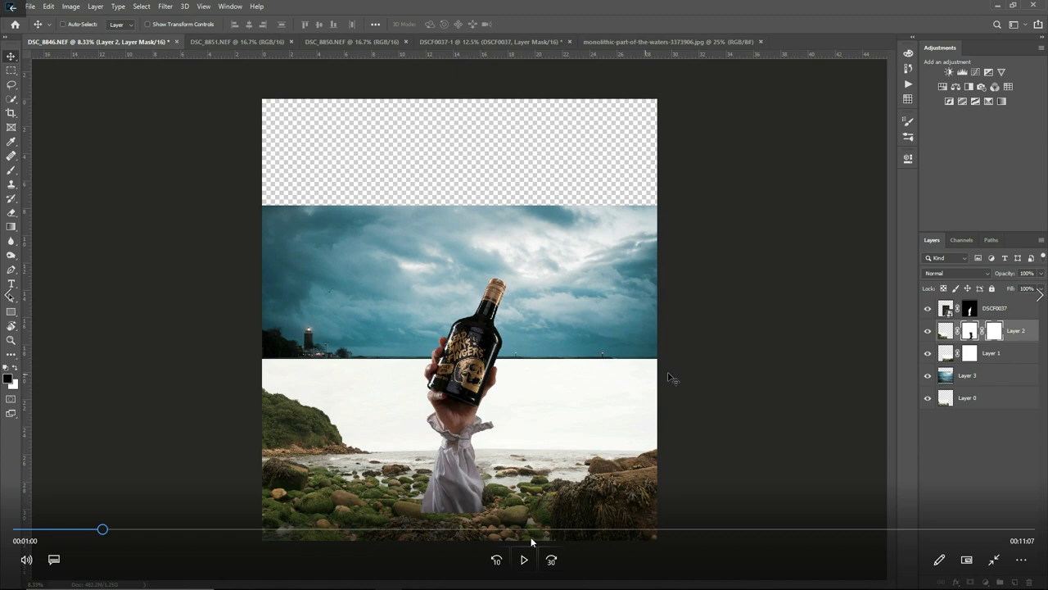
# - Resume the tutorial video to follow the sky and hand placement
pyautogui.click(525, 559)
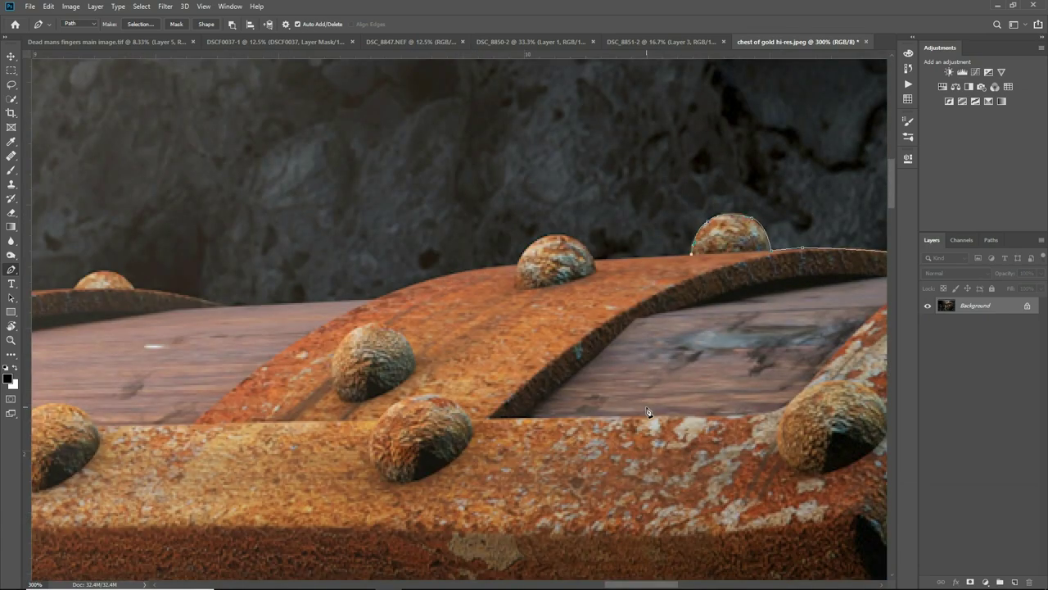
# - Drag across the video view and scroll up while the chest cut-out plays
pyautogui.moveTo(722, 394)
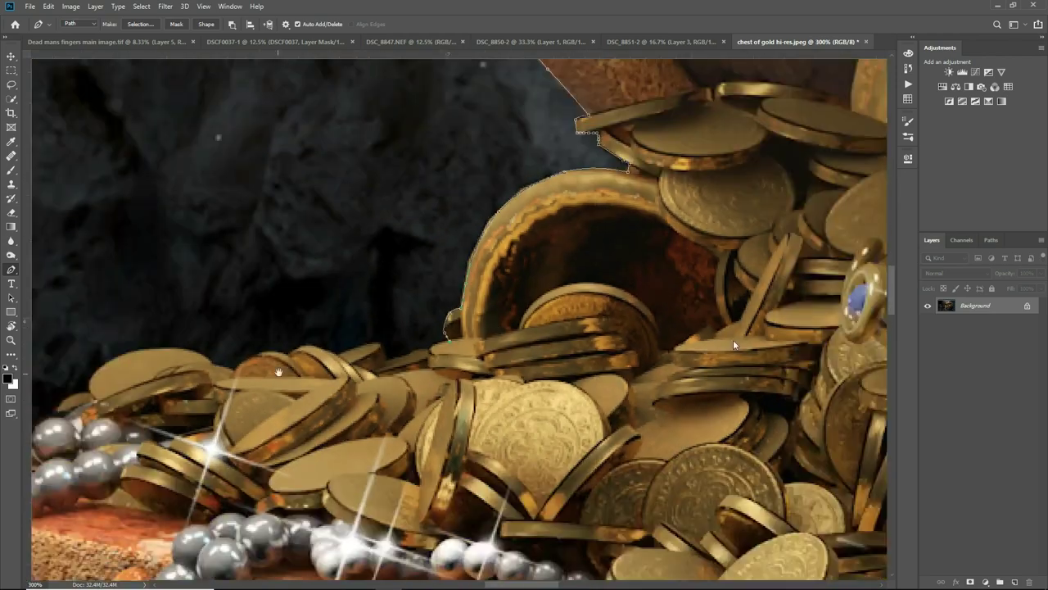
pyautogui.moveTo(524, 336); pyautogui.dragTo(503, 361)
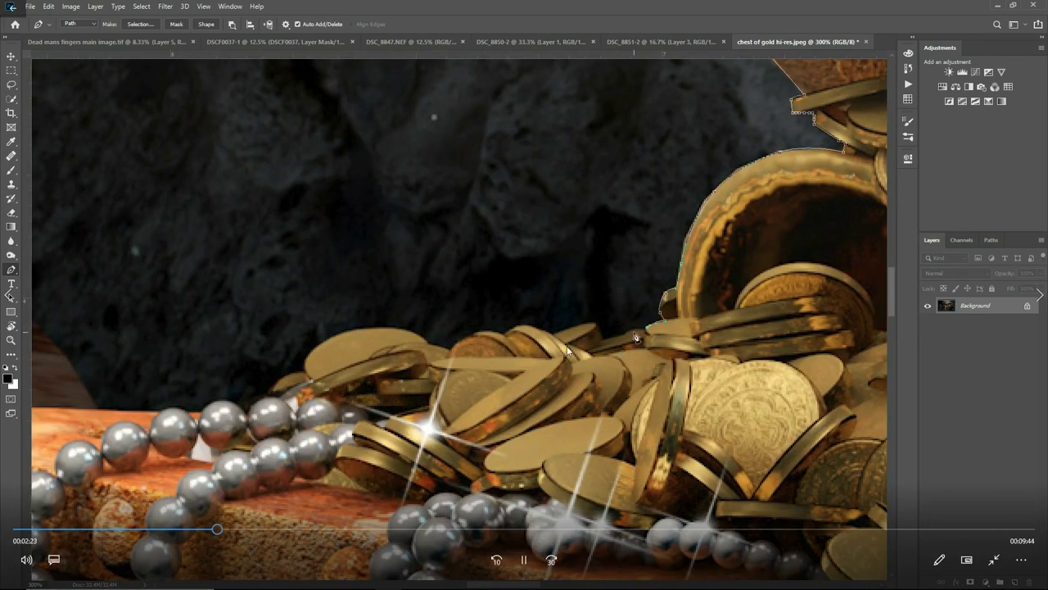
pyautogui.scroll(2, 641, 335)
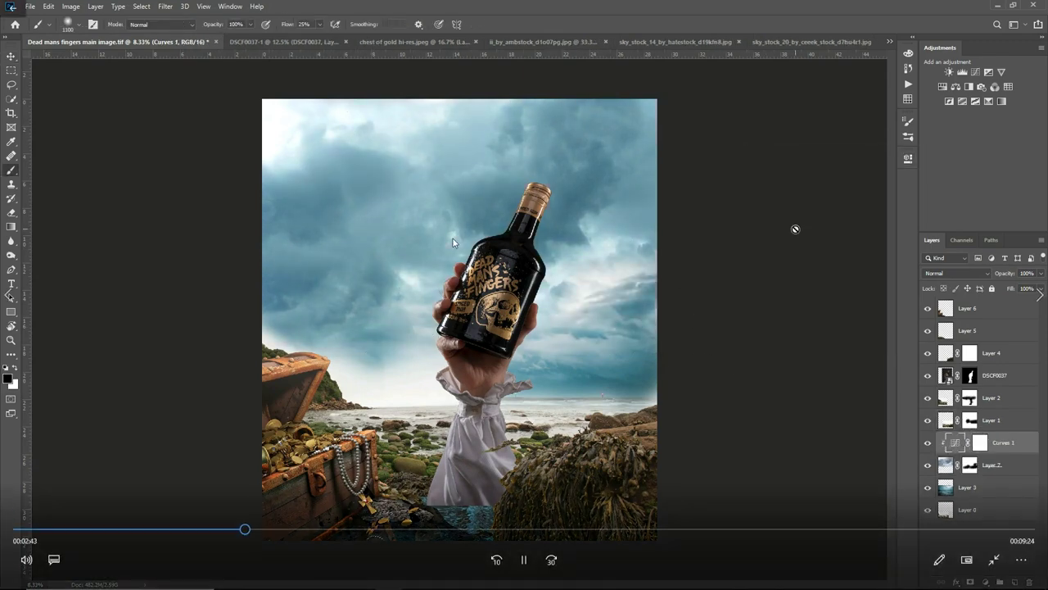
# - Pause the tutorial at the pirate ship placement, then resume playback
pyautogui.click(524, 560)
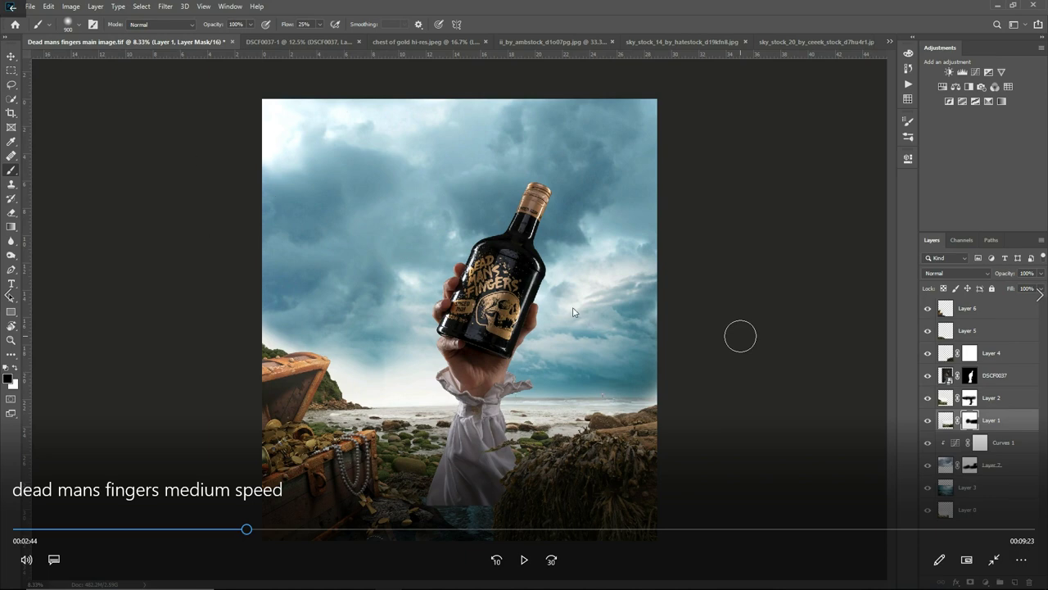
pyautogui.click(526, 557)
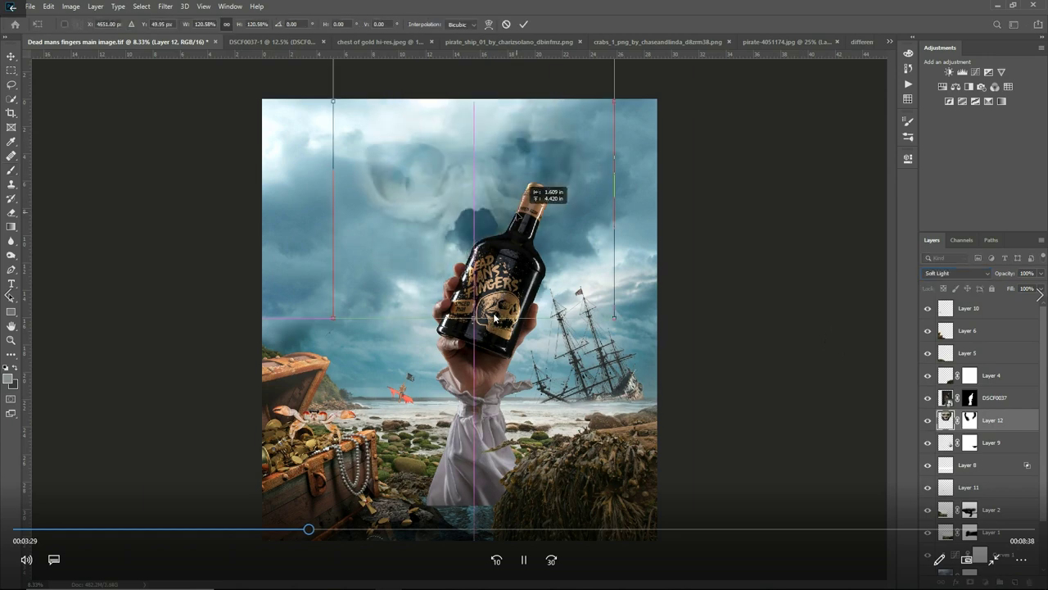
# - Pause the tutorial during the shipwreck, crab and skull placement
pyautogui.click(524, 559)
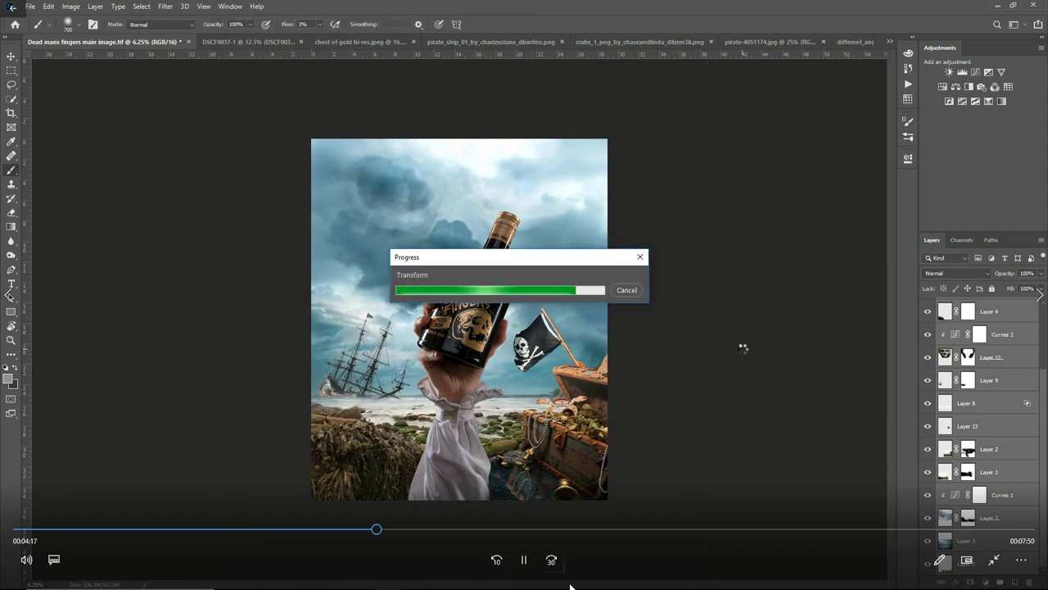
# - Pause the tutorial with the space bar at the canvas flip, then resume it
pyautogui.press('space')
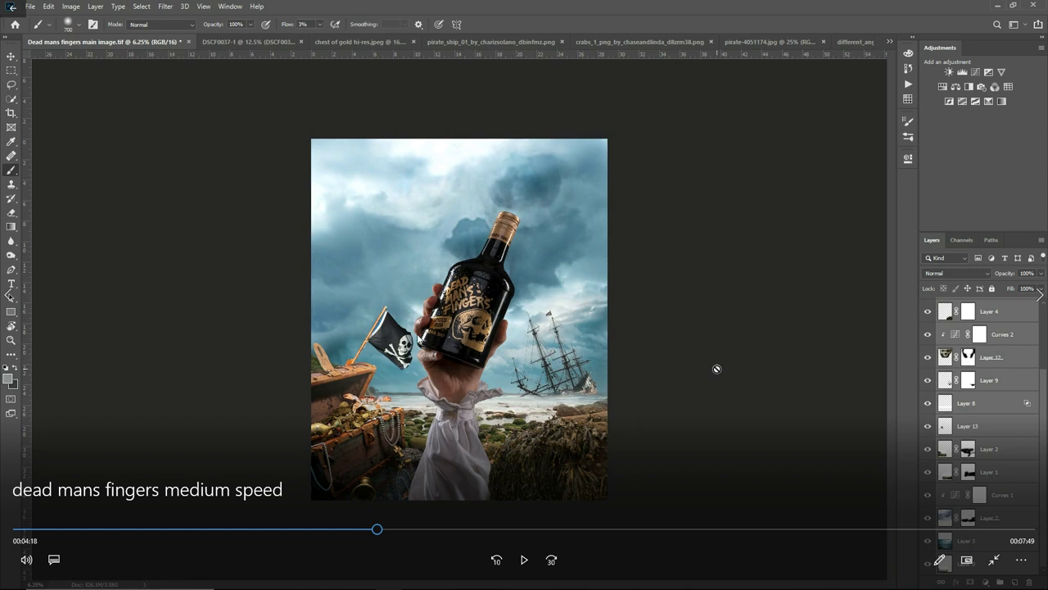
pyautogui.click(534, 561)
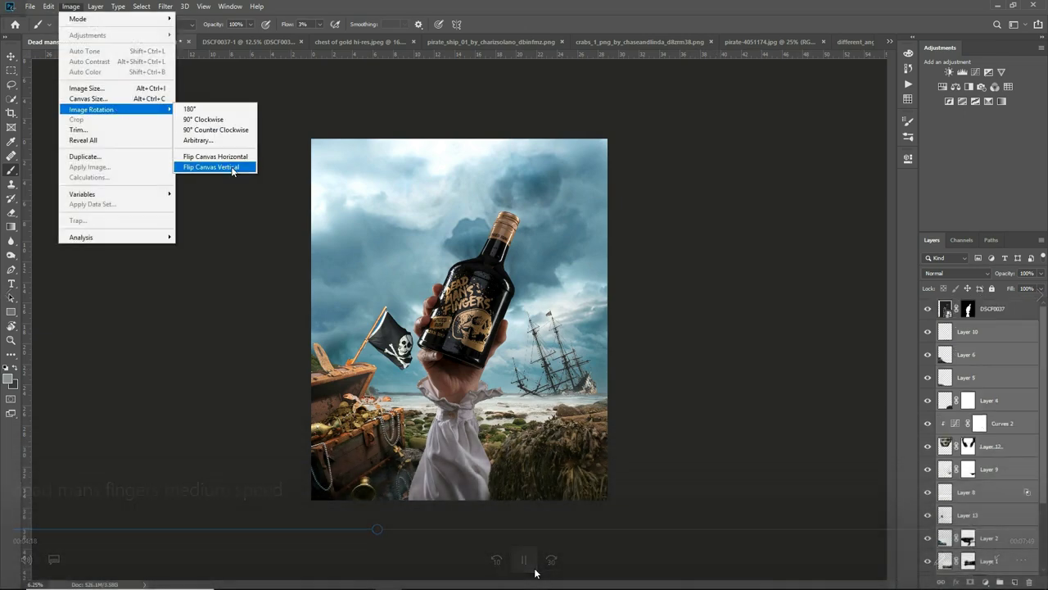
pyautogui.moveTo(723, 341)
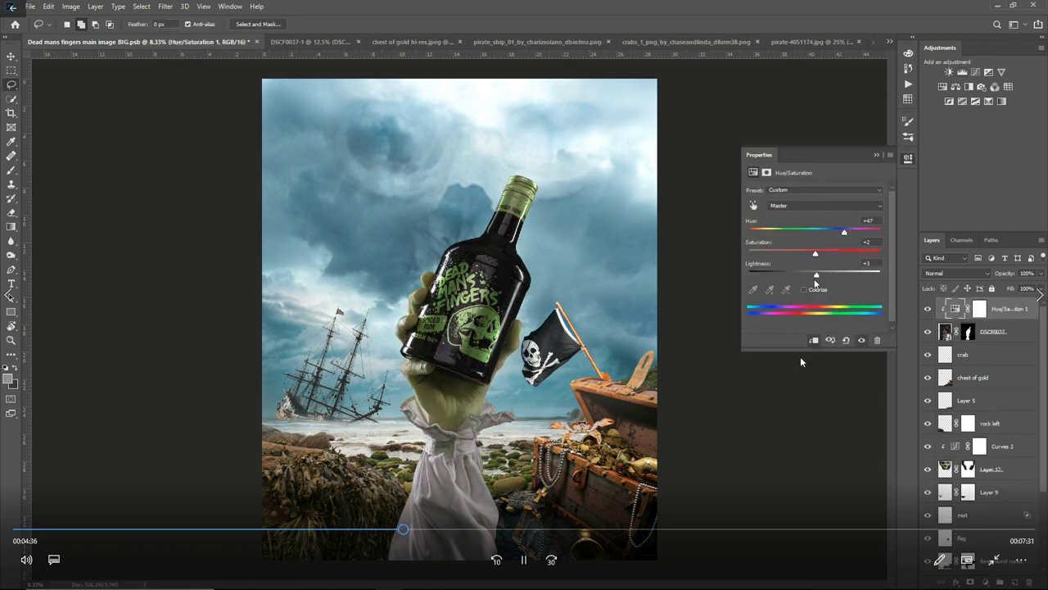
# - Rewind the zombie-green hand section a few seconds, replay it, pause and resume
pyautogui.click(496, 559)
pyautogui.click(524, 560)
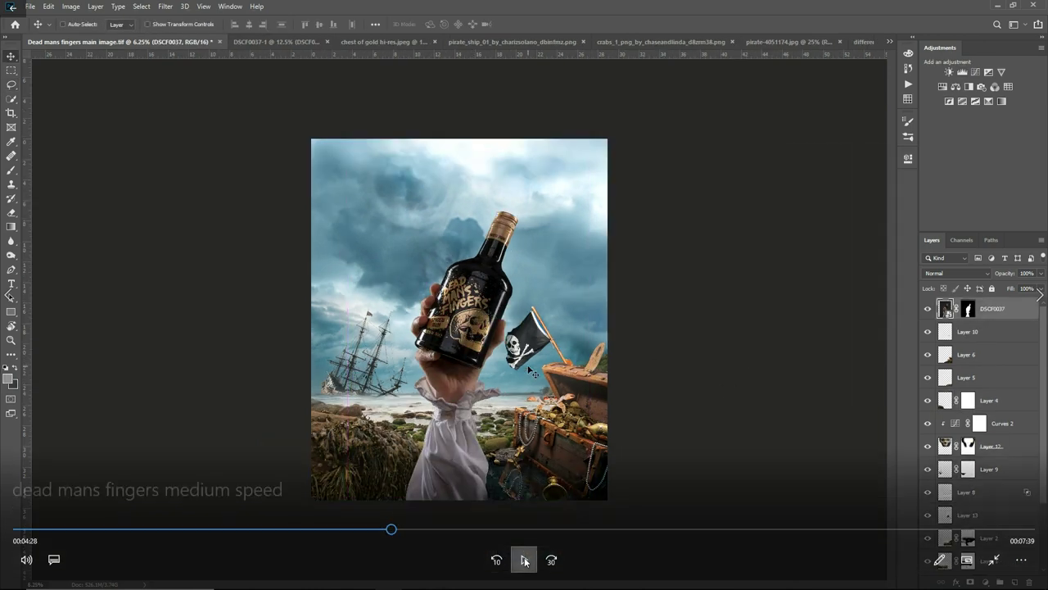
pyautogui.click(524, 560)
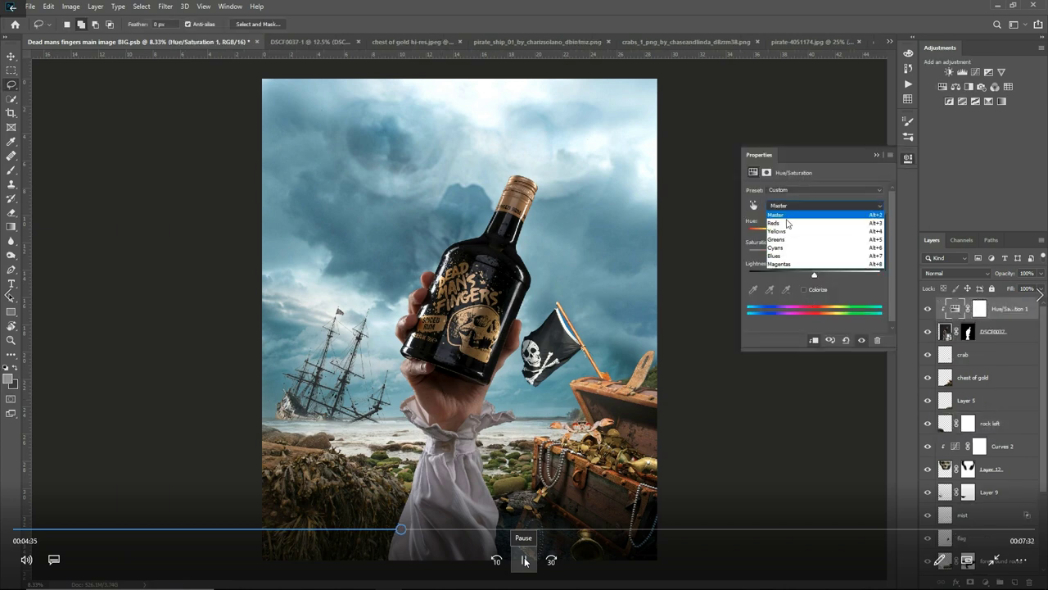
pyautogui.click(524, 560)
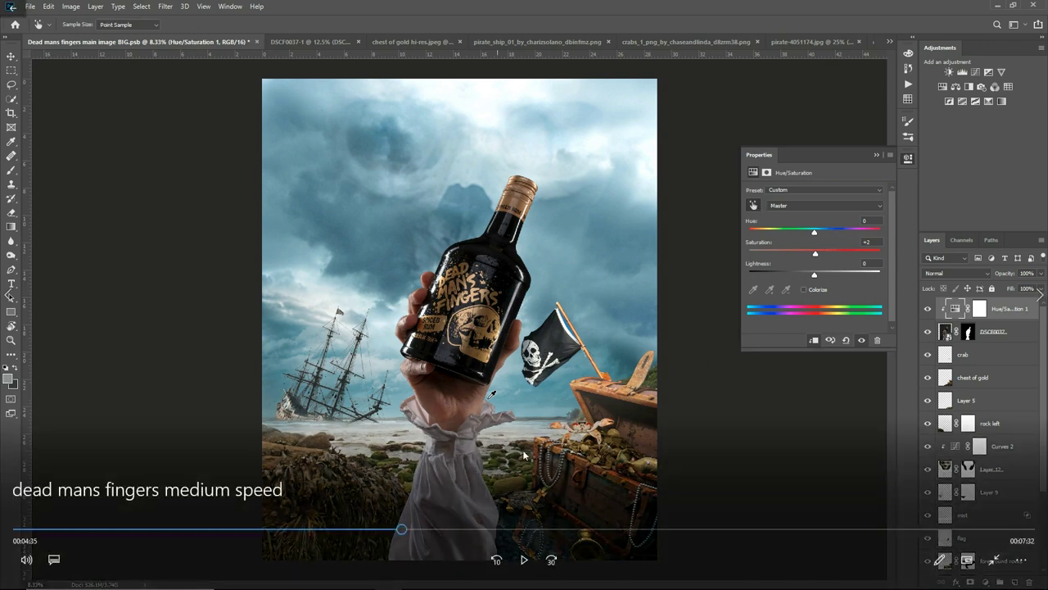
pyautogui.click(524, 560)
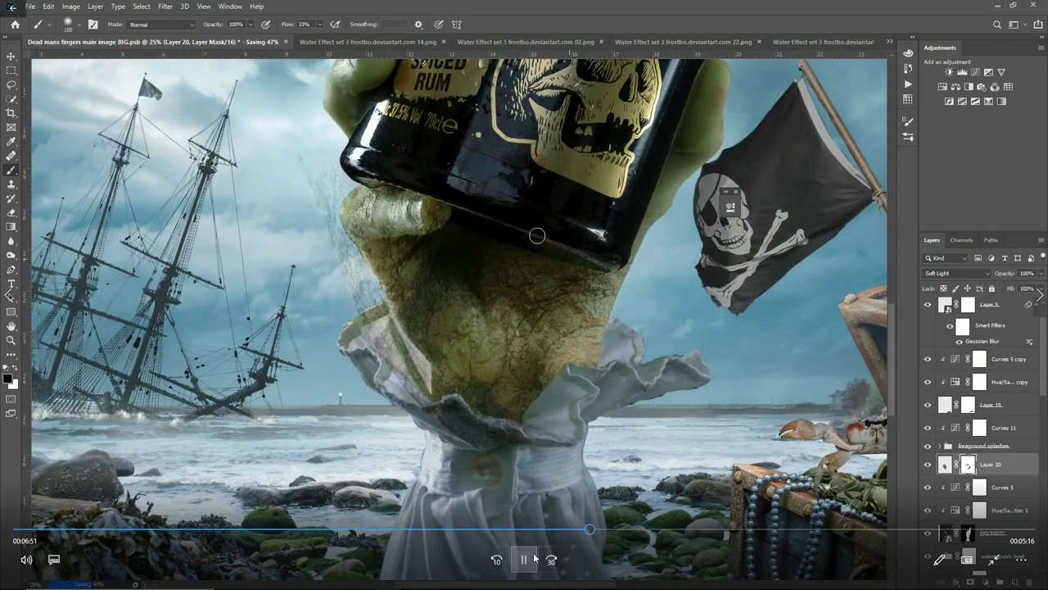
# - Pause the tutorial during the cracked skin texture section, then resume playback
pyautogui.click(534, 558)
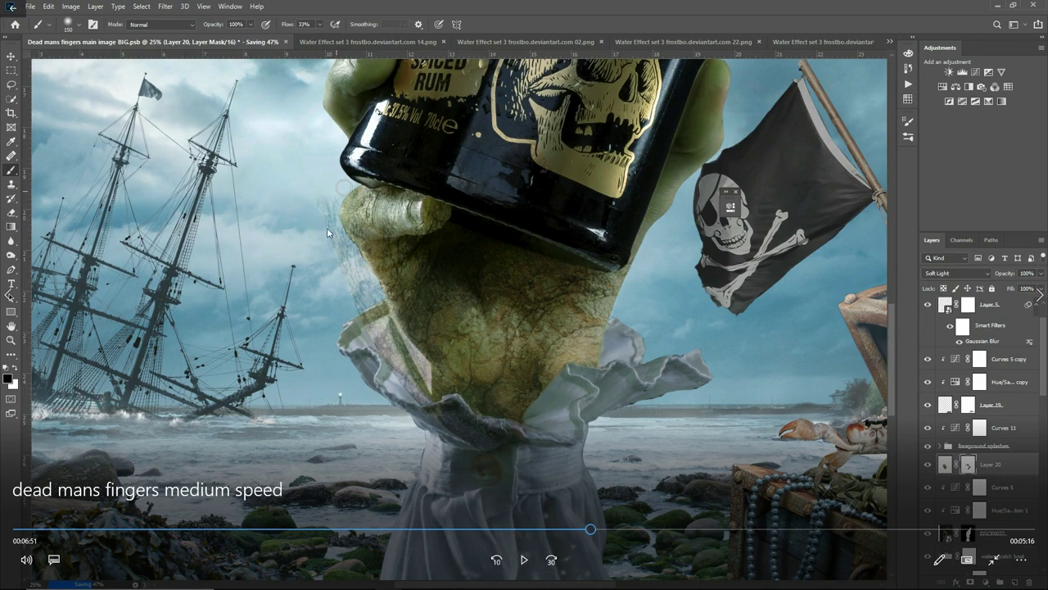
pyautogui.click(525, 559)
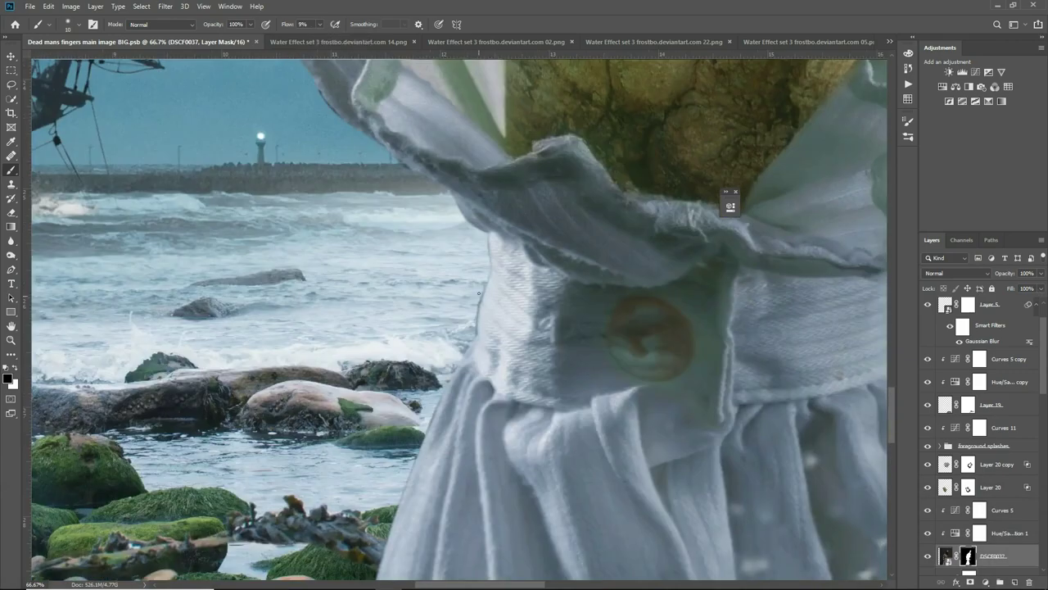
pyautogui.moveTo(668, 325)
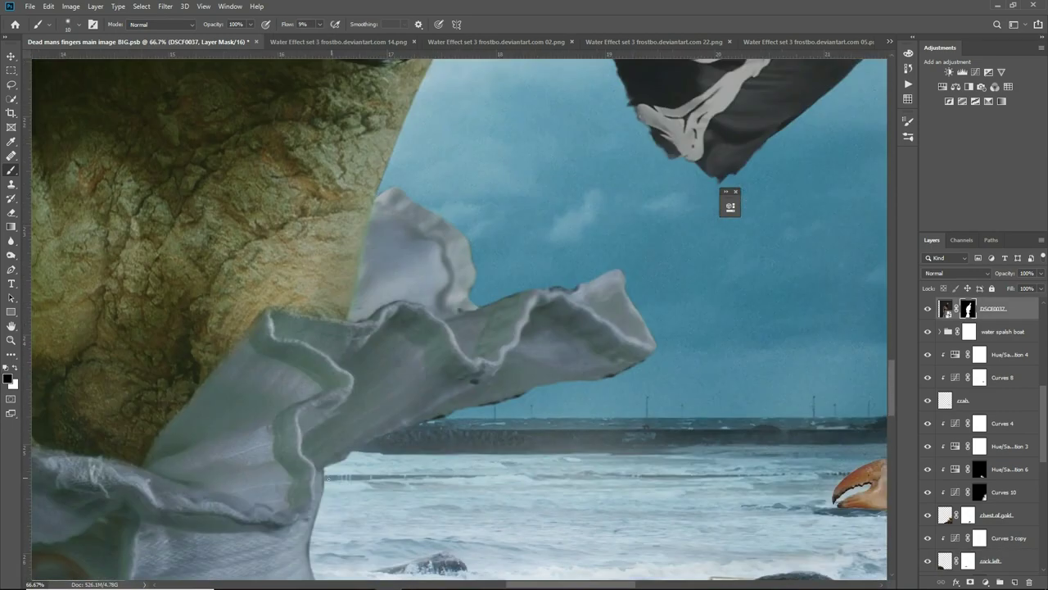
# - Keep watching the tutorial as texture patches are warped onto the fingers
pyautogui.moveTo(548, 448)
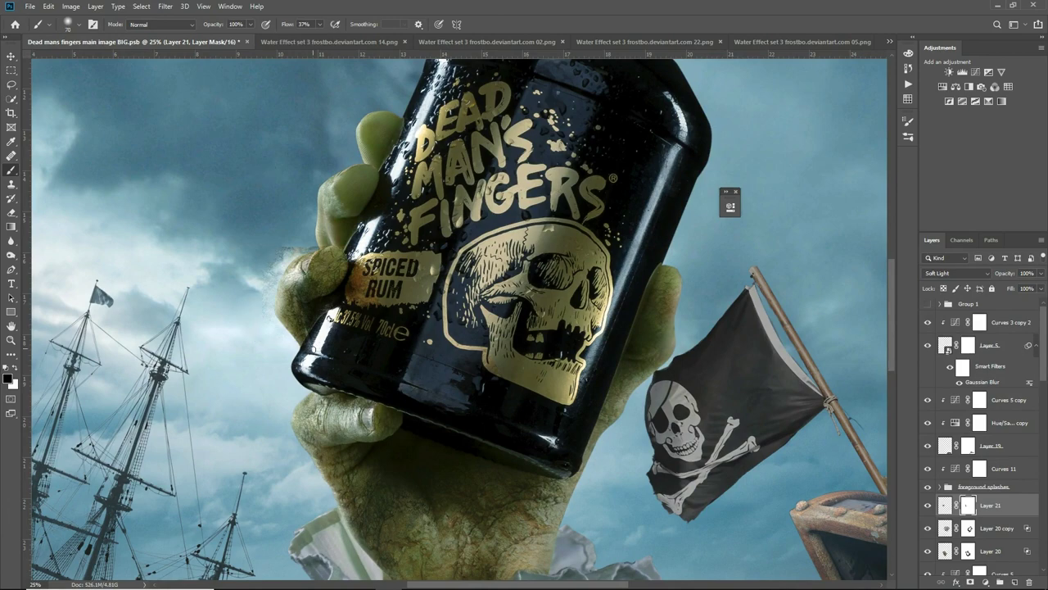
pyautogui.moveTo(312, 321)
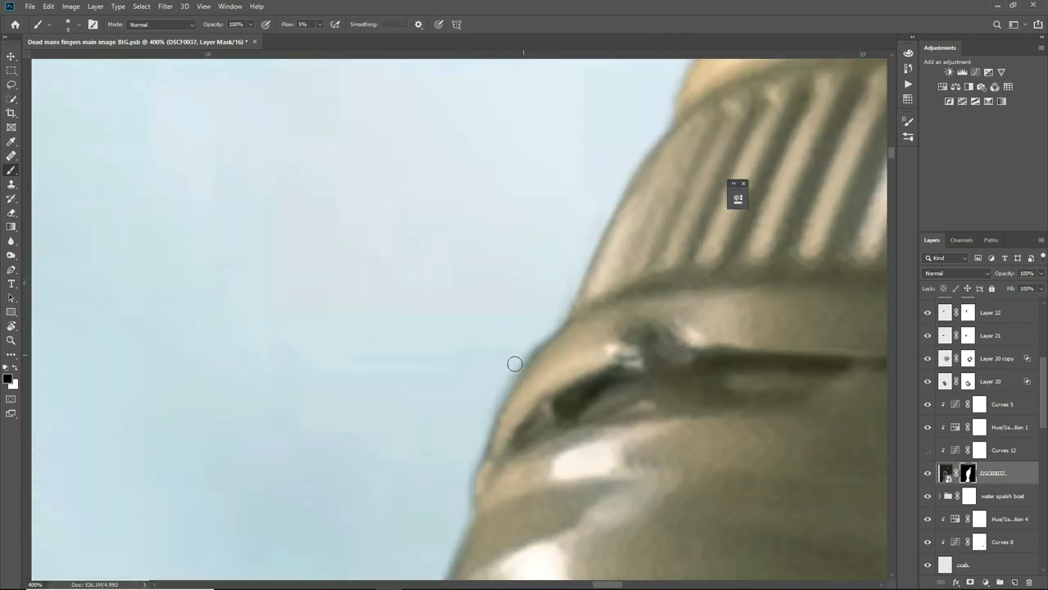
# - Follow the soft-brush refinement of the chest of gold, flag and crab mask edges against the sky
pyautogui.moveTo(666, 369)
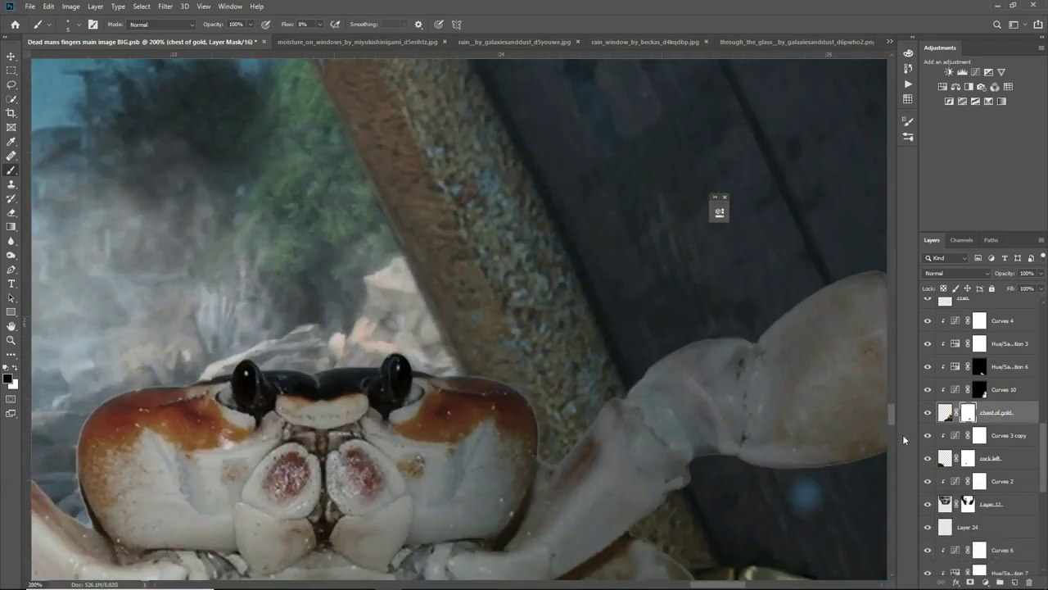
pyautogui.moveTo(422, 238)
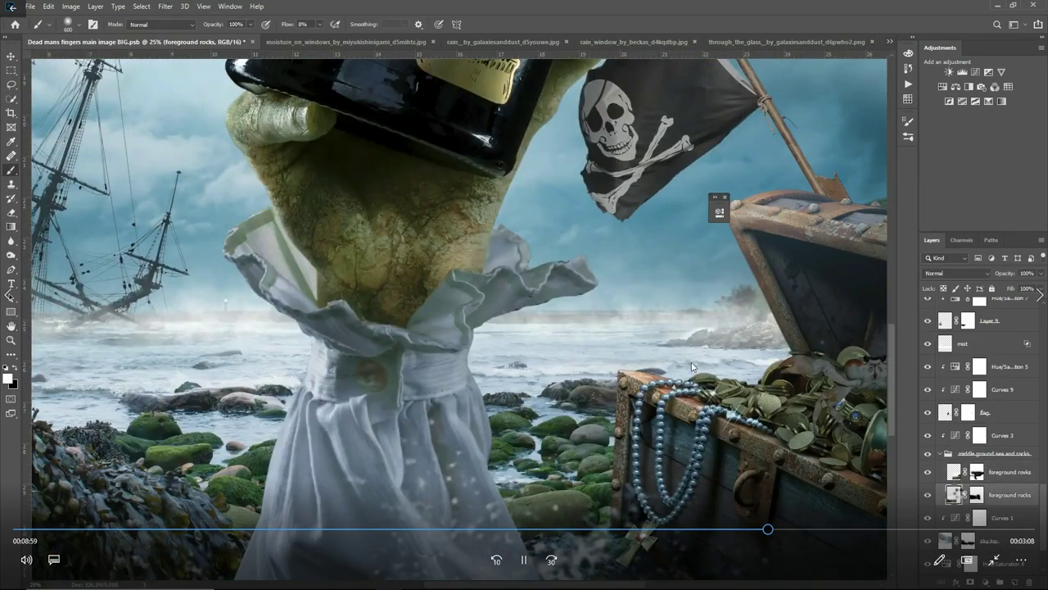
# - Pause and resume the tutorial while Curves 12–14 shade the zombie arm and sleeve
pyautogui.press('space')
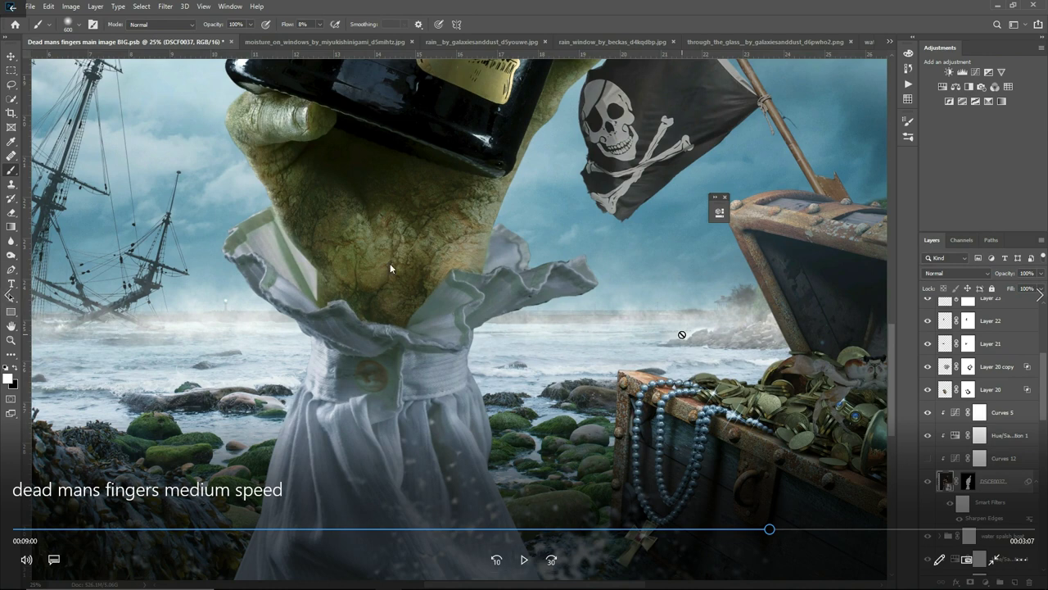
pyautogui.click(525, 560)
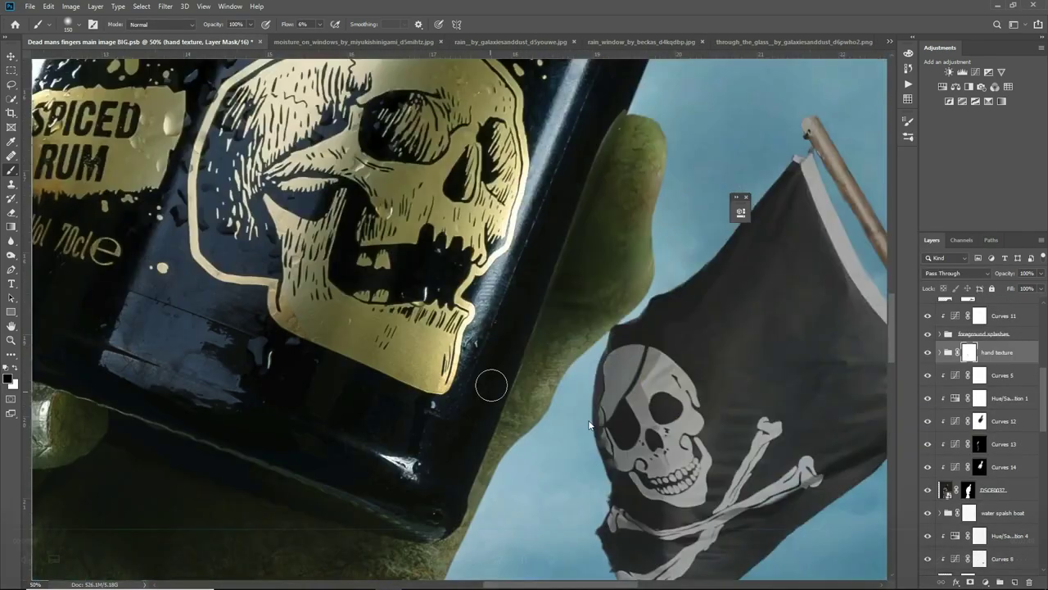
# - Follow Soft Light Layer 23 and Layer 25 at 42% opacity being added and masked
pyautogui.moveTo(520, 487)
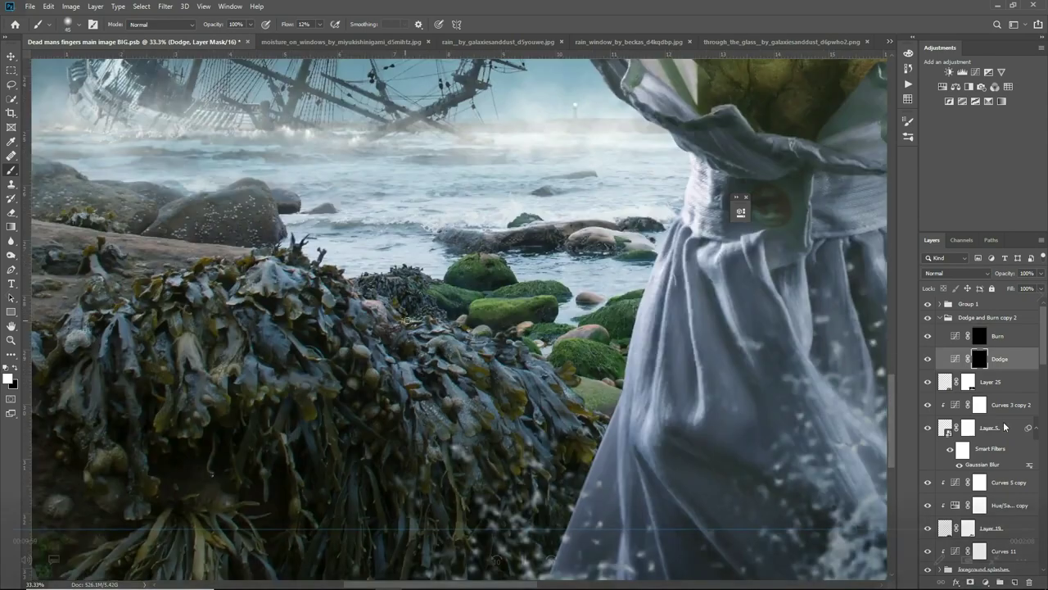
# - Watch dodge and burn strokes shade the rocks and chest, with Layer 26 added in the group
pyautogui.moveTo(618, 407)
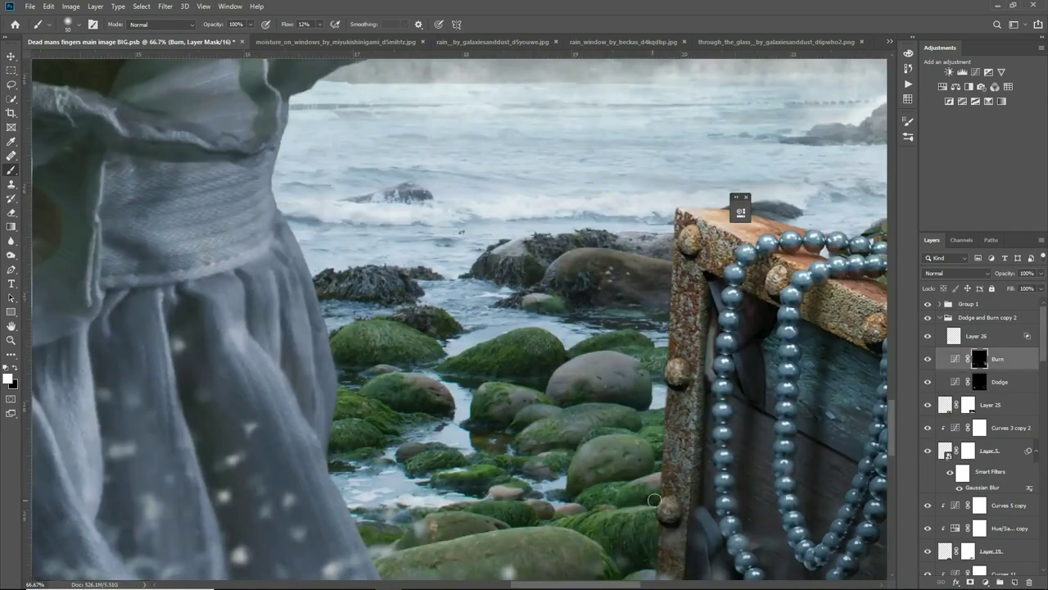
# - Fit the whole poster in view, target the Dodge mask with a smaller brush, and duplicate the group
pyautogui.scroll(-3, 600, 518)
pyautogui.hotkey('ctrl', '0')
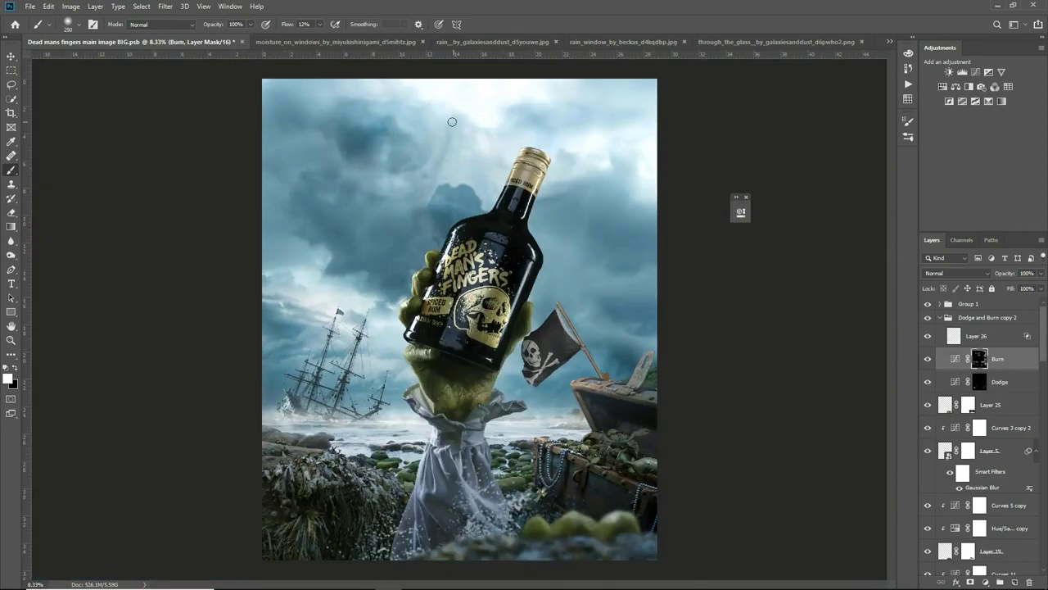
pyautogui.hotkey('alt', '[')
pyautogui.press('[')
pyautogui.press('[')
pyautogui.press('[')
pyautogui.press('[')
pyautogui.press('[')
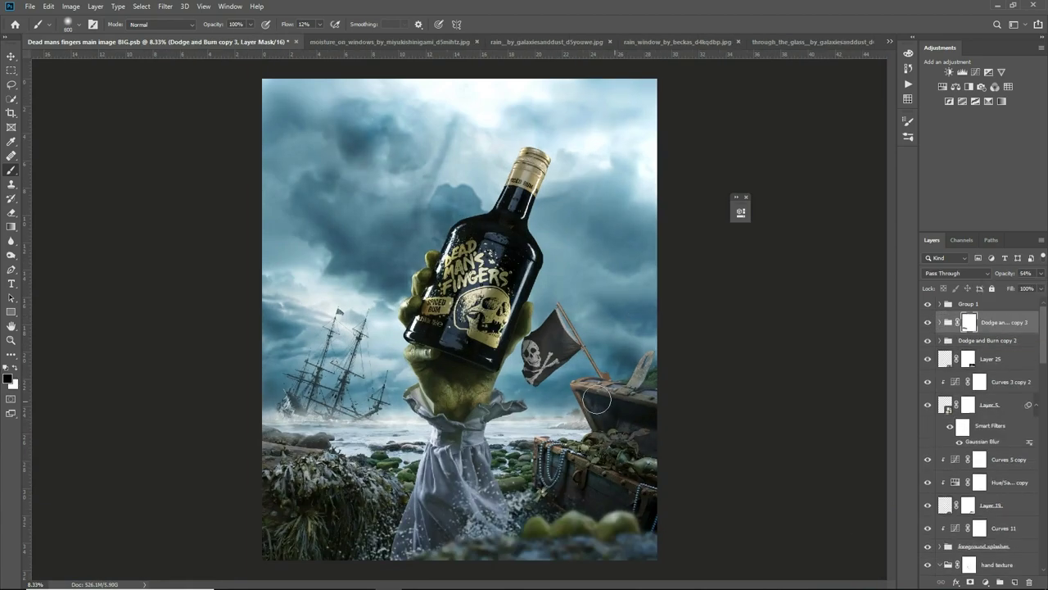
pyautogui.hotkey('ctrl', '+')
pyautogui.hotkey('ctrl', '+')
pyautogui.hotkey('ctrl', '+')
pyautogui.hotkey('ctrl', '-')
pyautogui.hotkey('ctrl', '-')
pyautogui.hotkey('ctrl', '-')
pyautogui.hotkey('ctrl', '-')
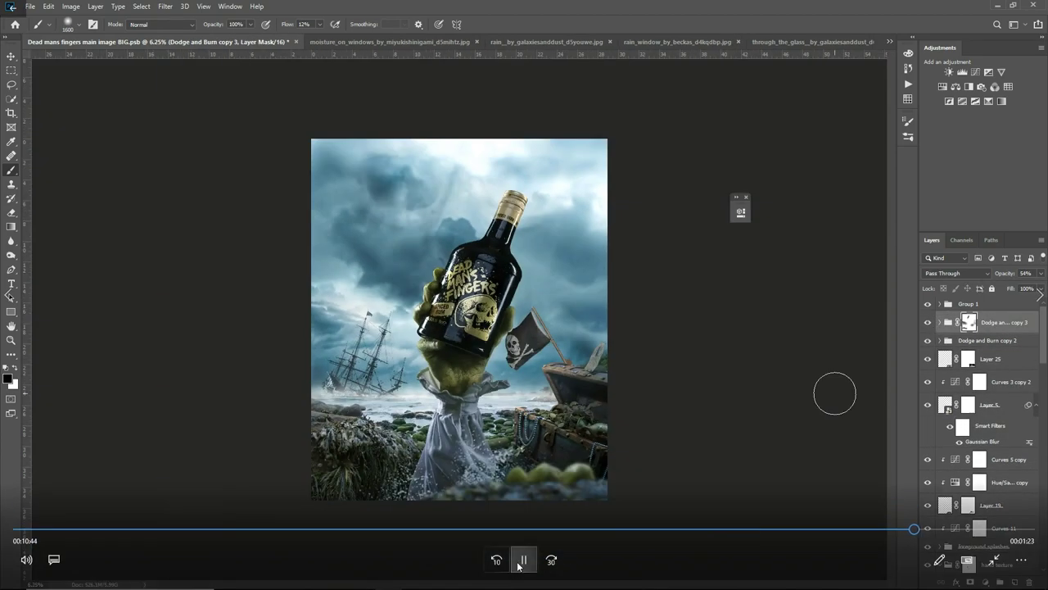
# - Enlarge the brush, then study Layer 27 set to Linear Dodge (Add) at 16% fill
pyautogui.press(']')
pyautogui.press(']')
pyautogui.press(']')
pyautogui.press(']')
pyautogui.press(']')
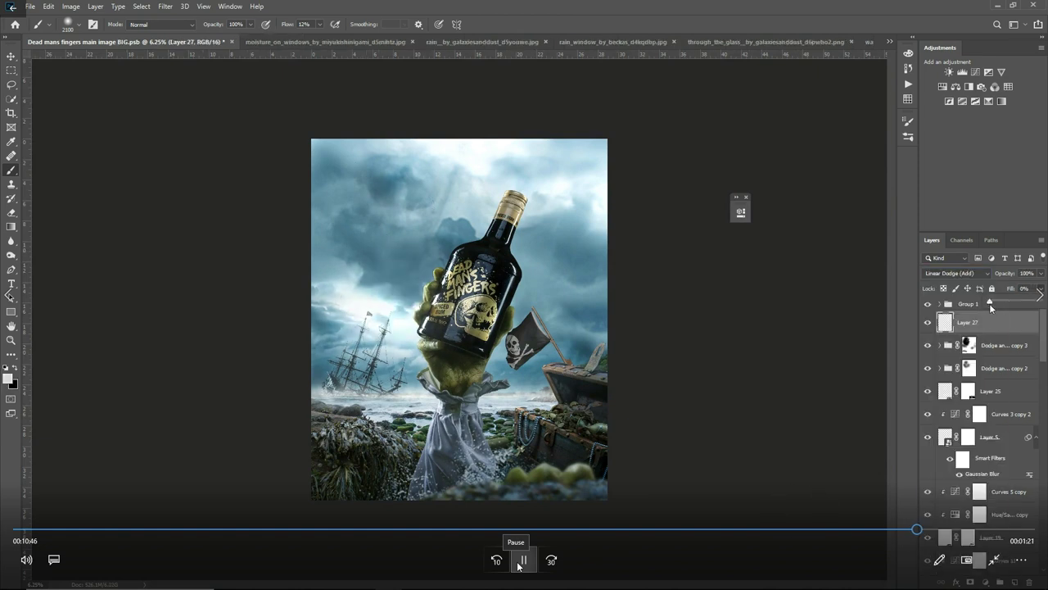
pyautogui.click(518, 565)
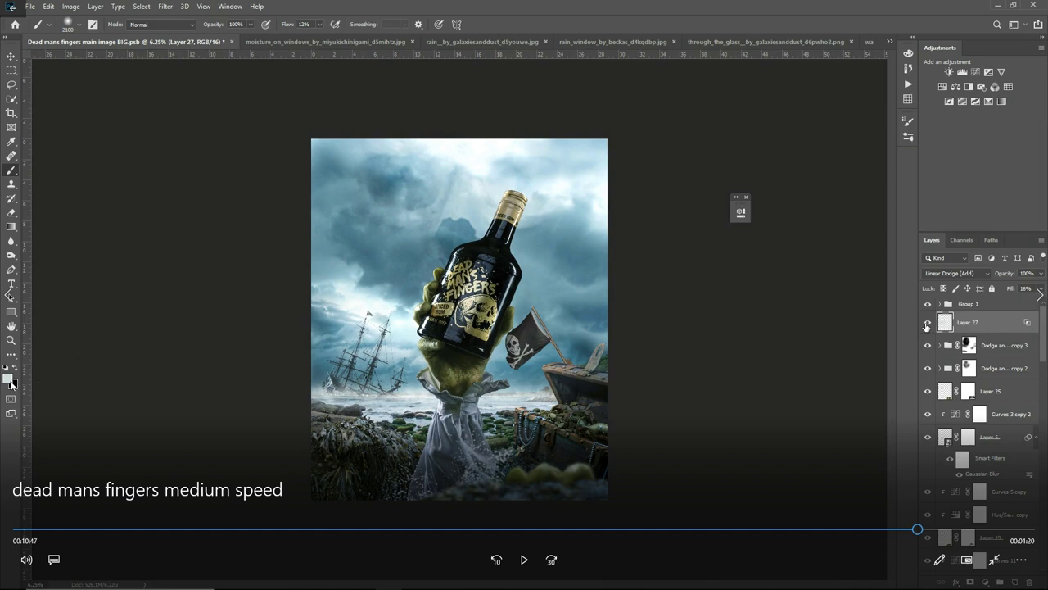
pyautogui.click(524, 559)
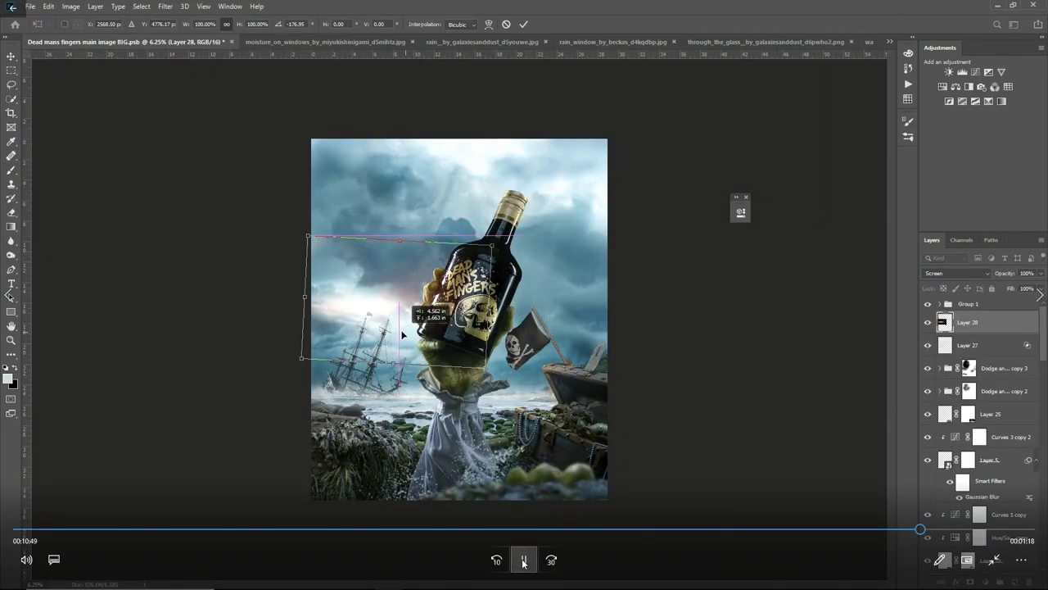
# - Pause and resume on the Screen-mode light leak being transformed over the hand as Layer 28
pyautogui.click(525, 560)
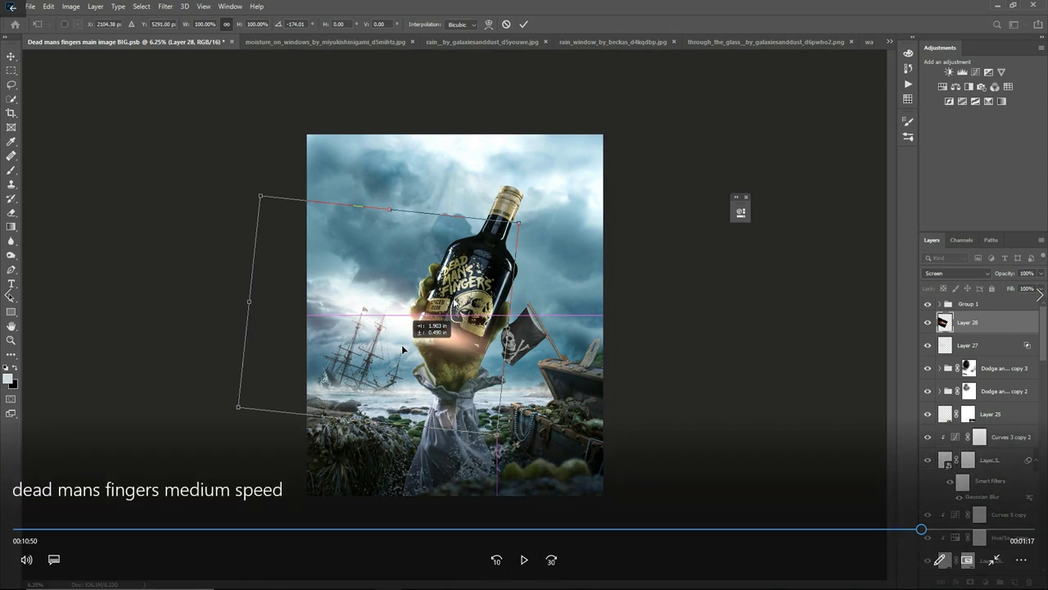
pyautogui.click(524, 561)
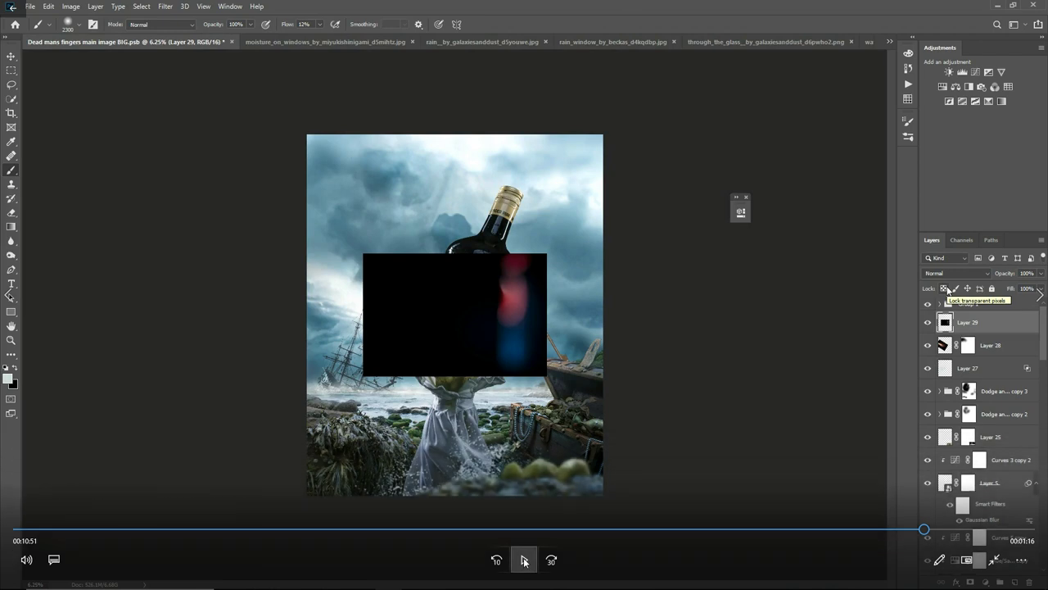
# - Review the orange glow on the hand before the Bleach Bypass, Gradient Map and Selective Color grading
pyautogui.click(524, 560)
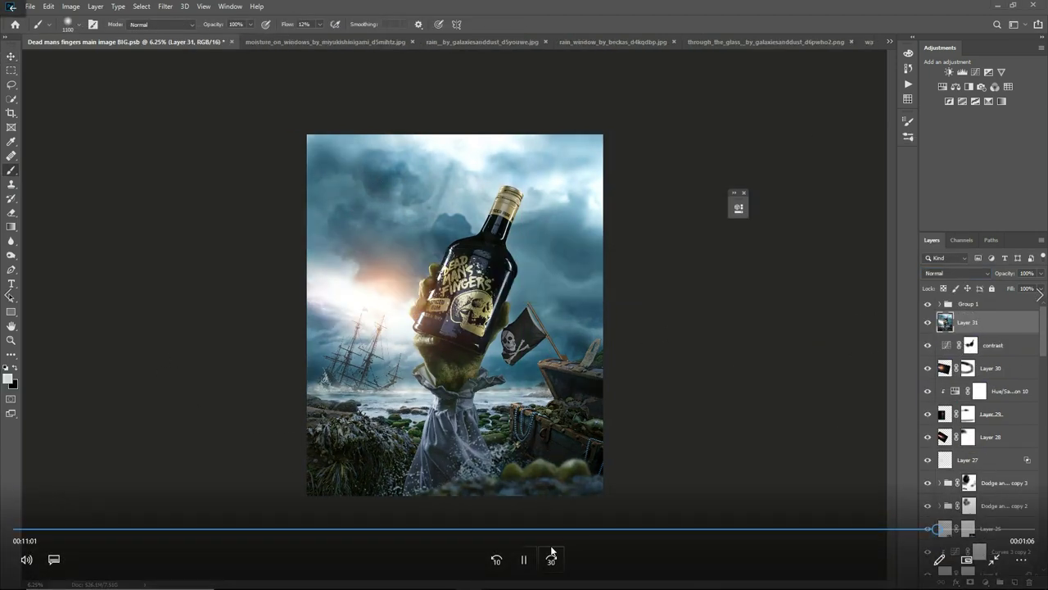
pyautogui.click(524, 559)
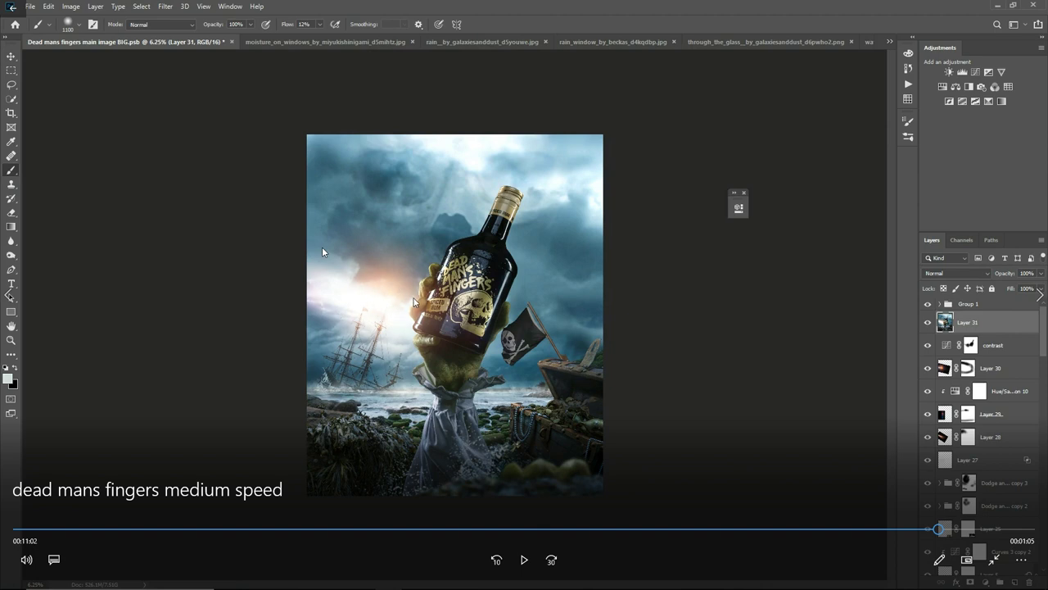
pyautogui.click(524, 559)
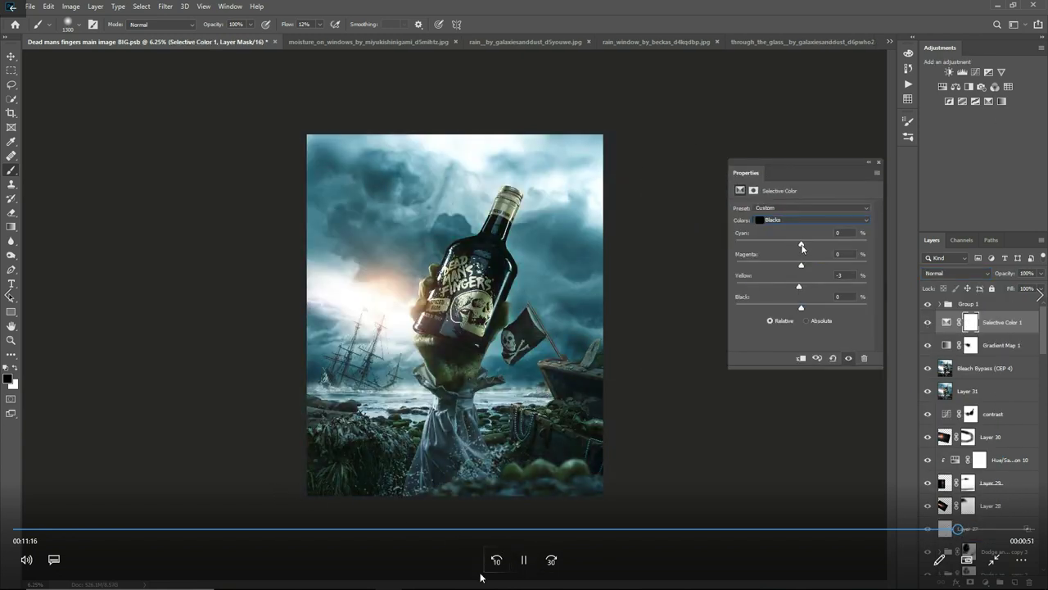
# - Rewind the tutorial from the Selective Color adjustment to replay the colour grade
pyautogui.click(524, 559)
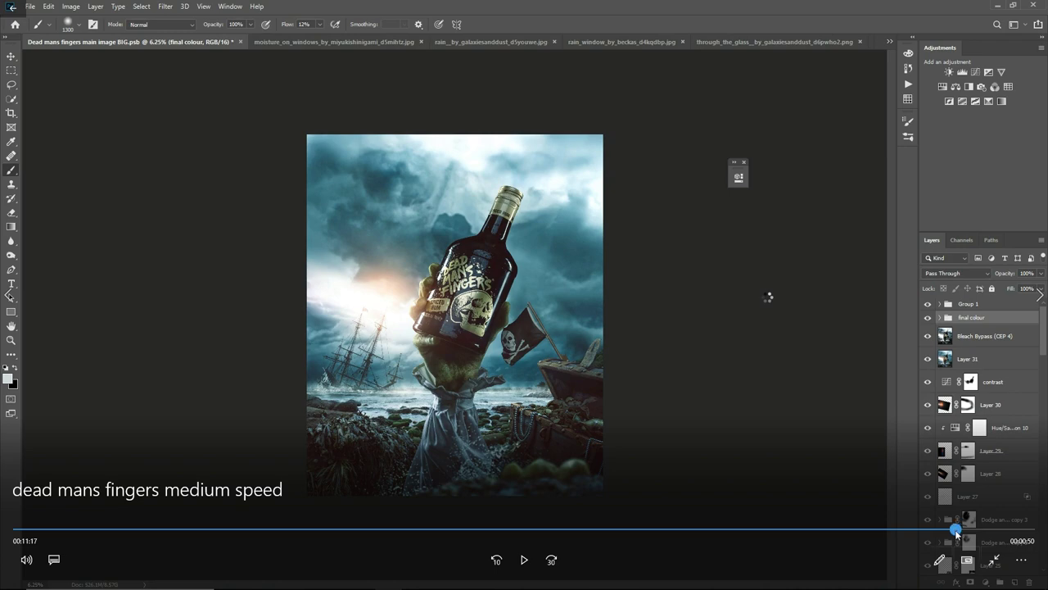
pyautogui.moveTo(956, 531); pyautogui.dragTo(932, 532)
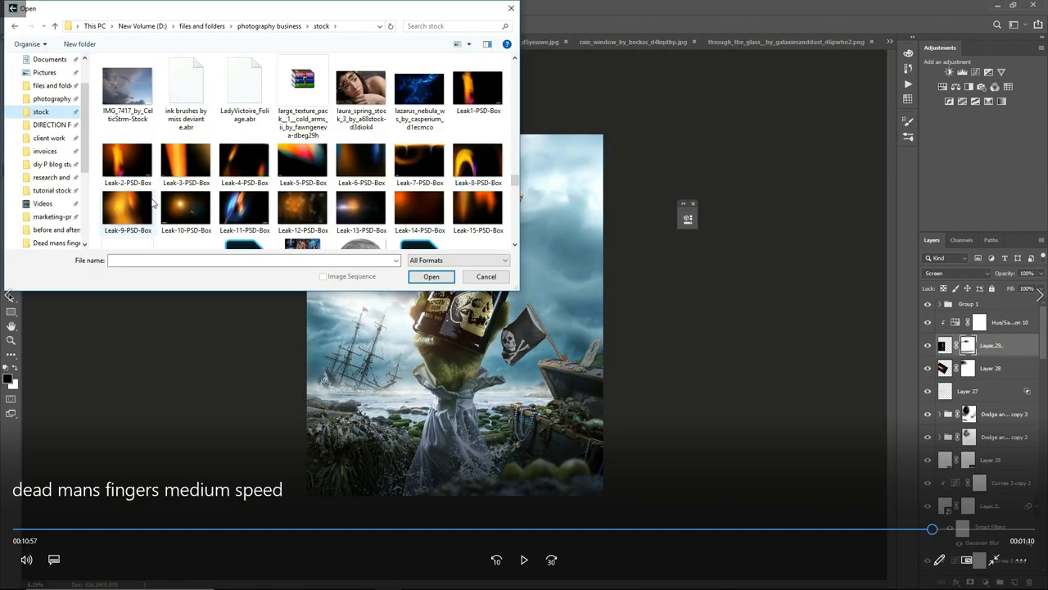
pyautogui.click(524, 562)
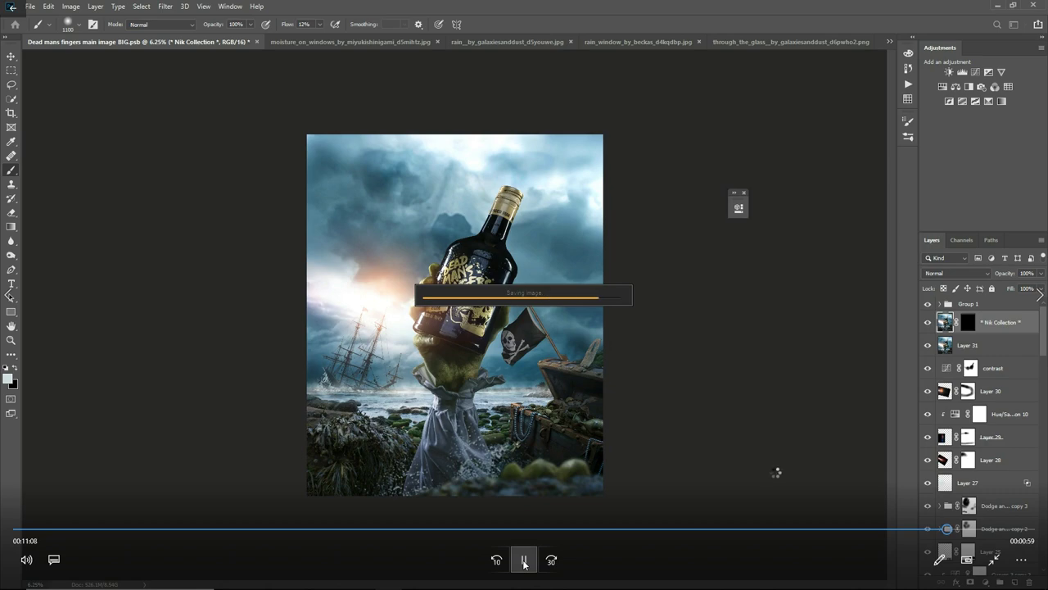
# - Study the Bleach Bypass result and the teal 299087 Gradient Map blended at 17% opacity
pyautogui.click(524, 562)
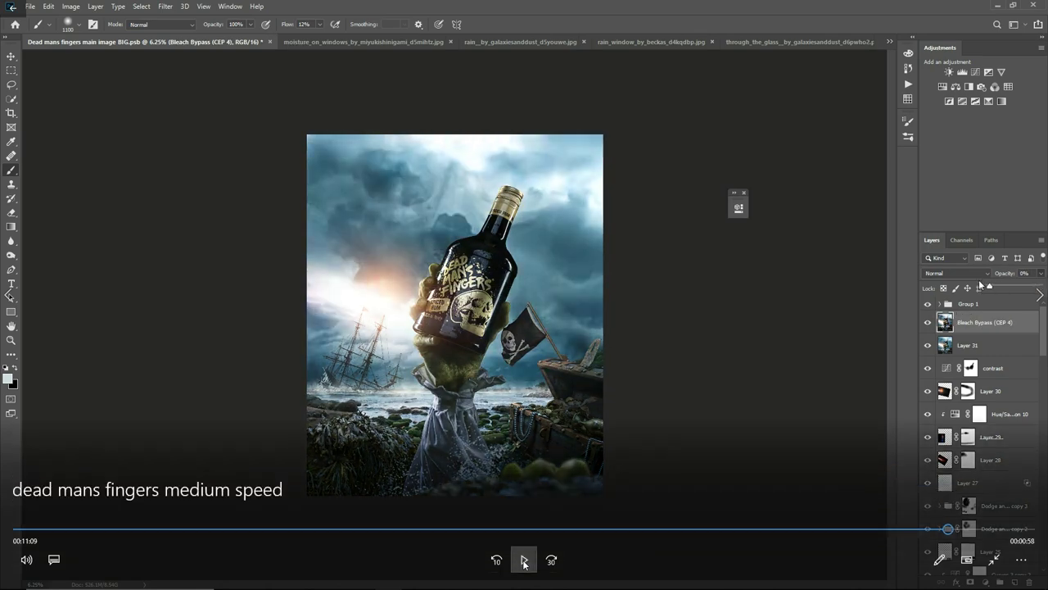
pyautogui.click(525, 562)
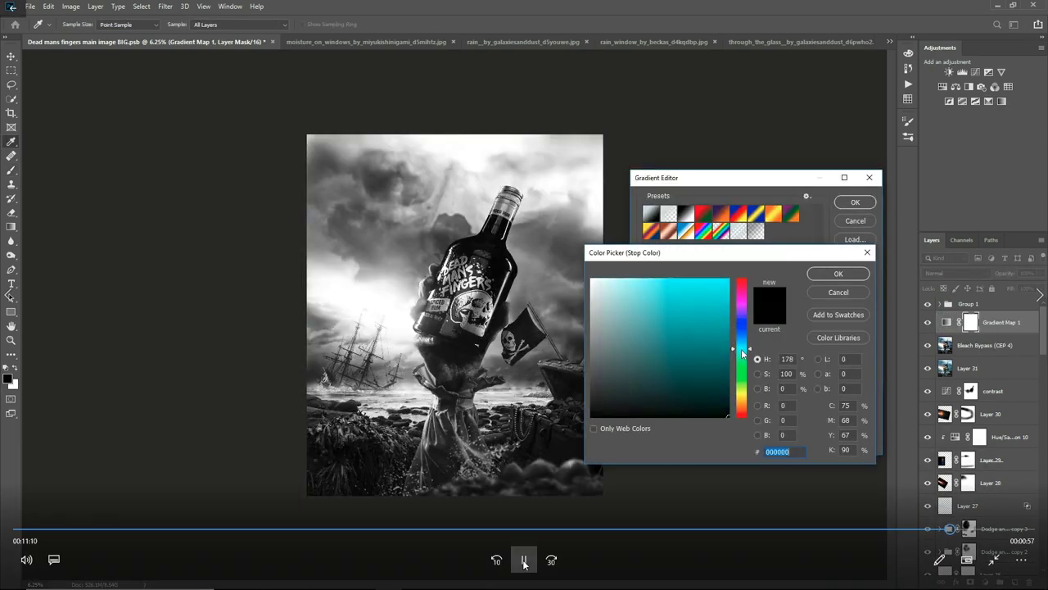
pyautogui.click(524, 562)
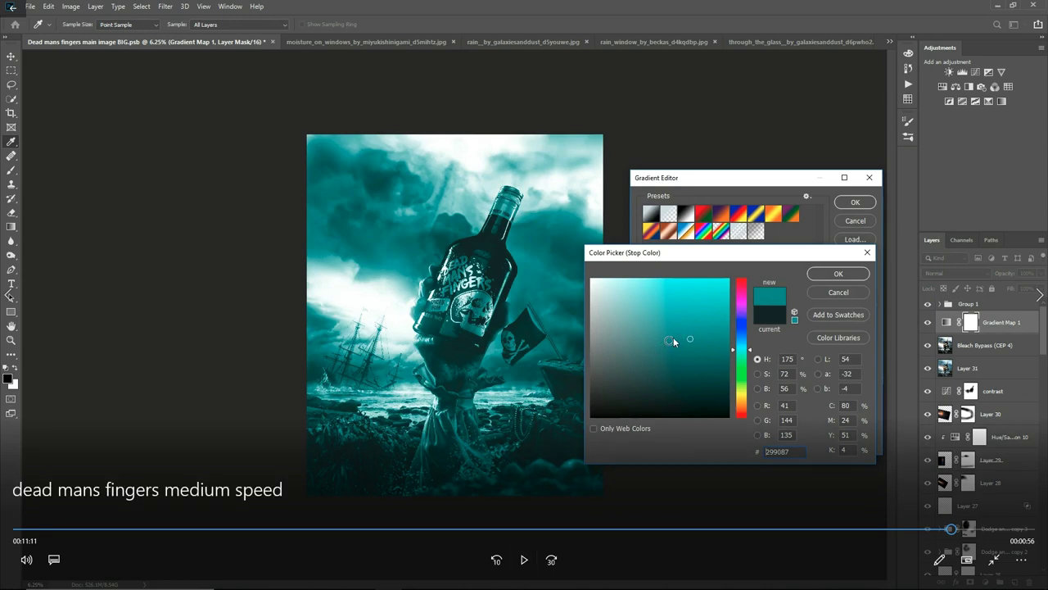
pyautogui.click(524, 560)
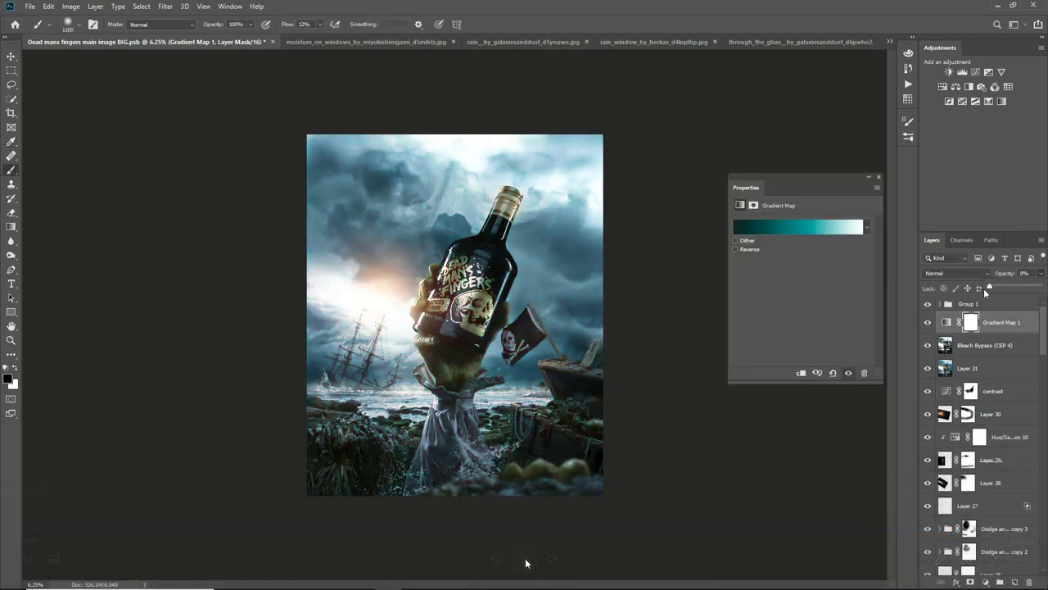
pyautogui.moveTo(526, 562)
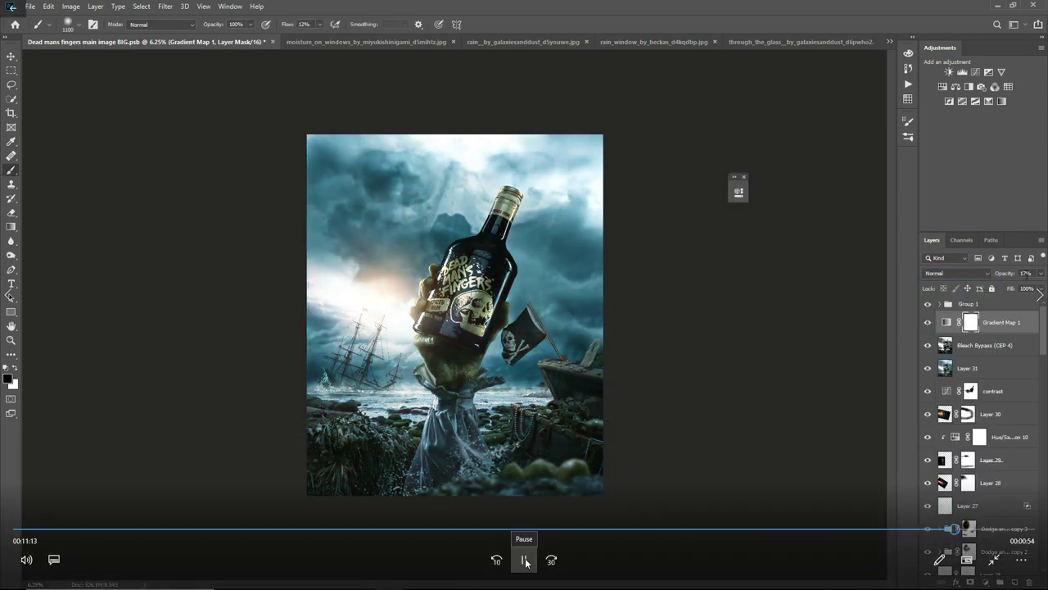